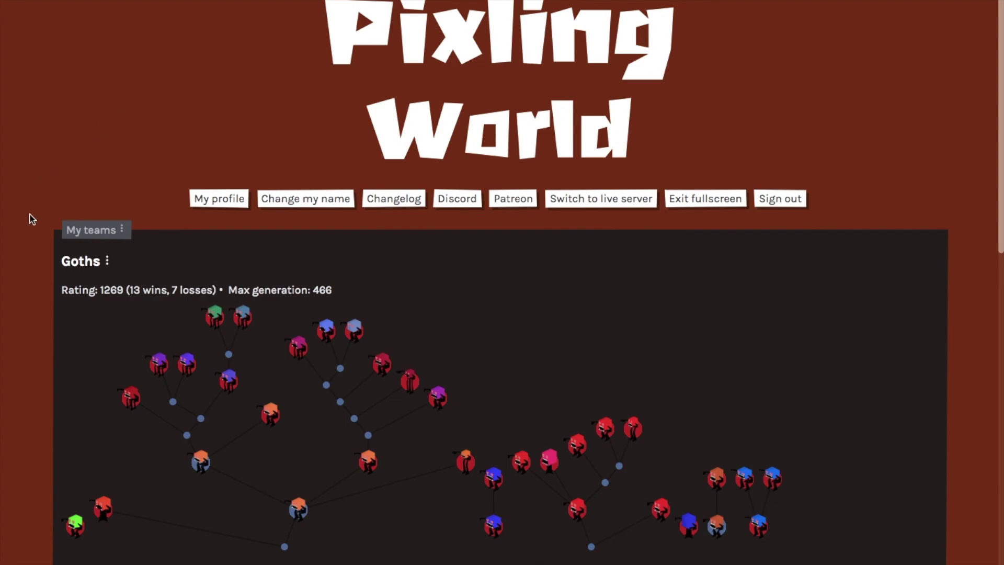
pyautogui.scroll(-3, 32, 218)
pyautogui.scroll(-3, 32, 219)
pyautogui.scroll(-2, 31, 219)
pyautogui.scroll(-1, 32, 219)
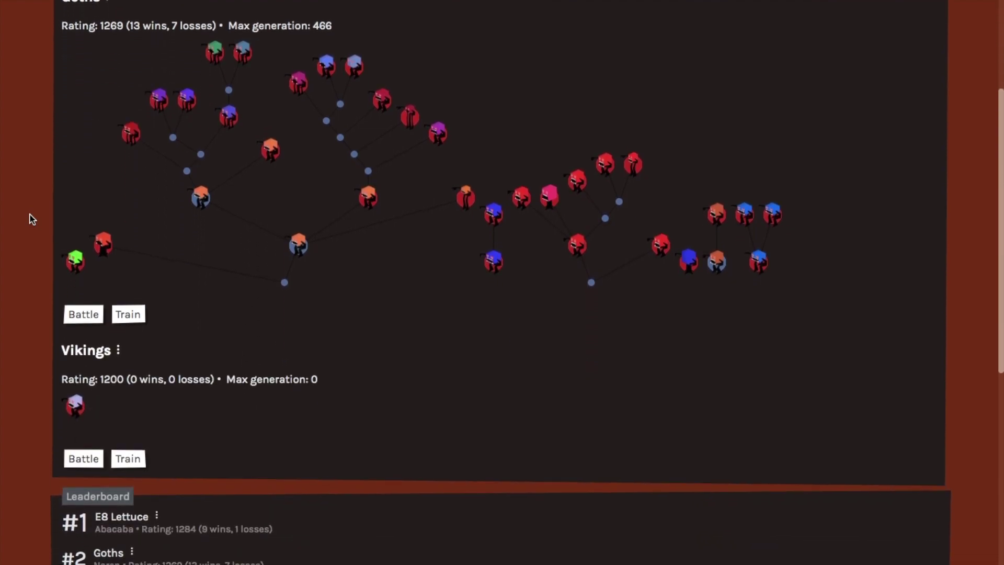
pyautogui.scroll(3, 32, 219)
pyautogui.scroll(1, 31, 219)
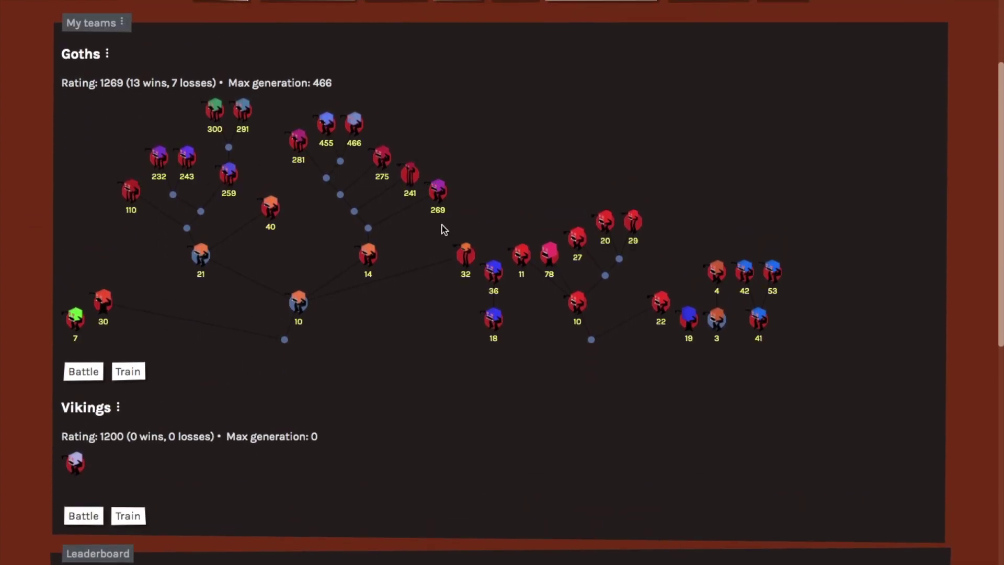
pyautogui.scroll(-2, 41, 280)
pyautogui.scroll(-3, 42, 280)
pyautogui.scroll(-3, 39, 314)
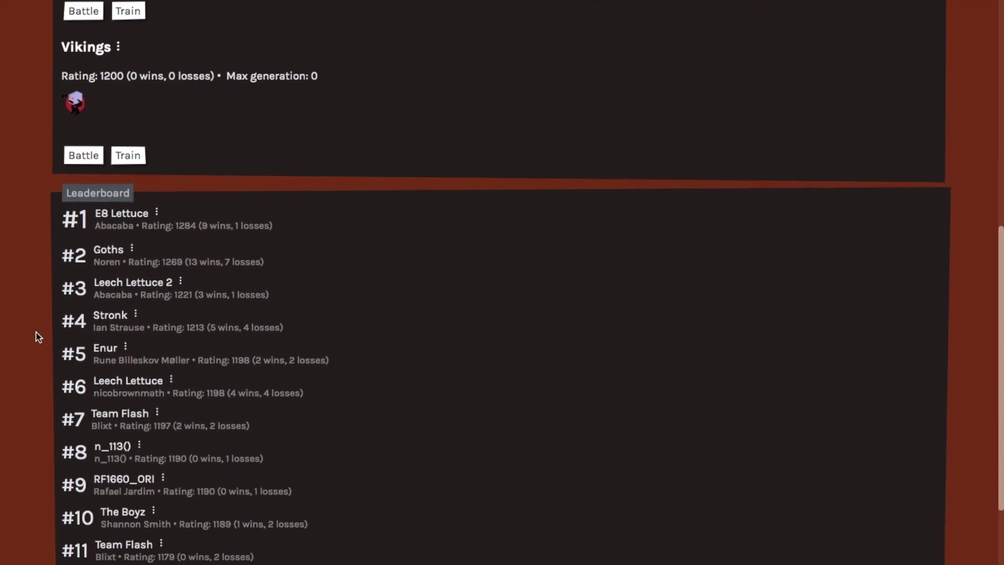
pyautogui.scroll(-3, 38, 329)
pyautogui.scroll(-3, 37, 336)
pyautogui.scroll(-1, 37, 336)
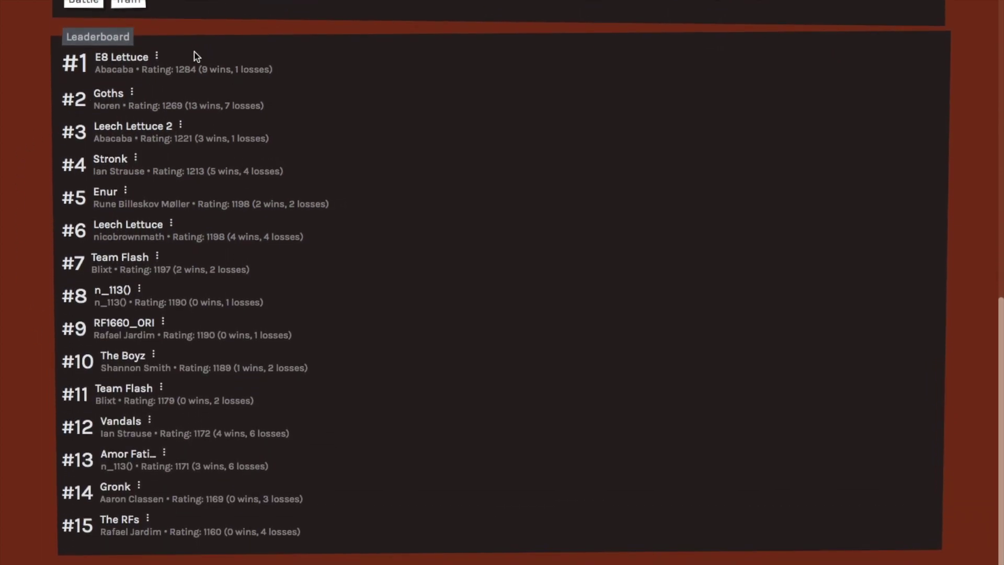
pyautogui.scroll(3, 375, 196)
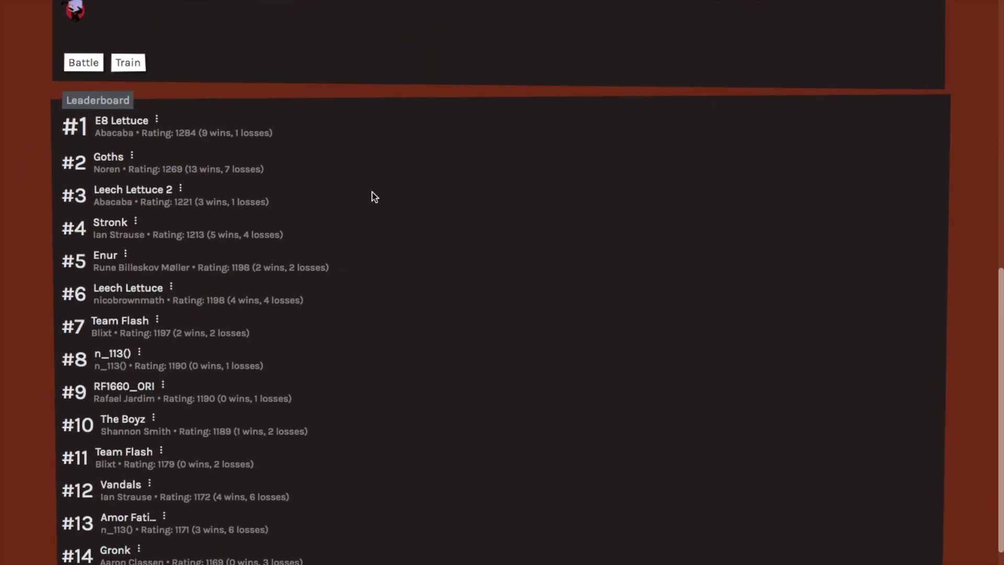
pyautogui.scroll(3, 375, 196)
pyautogui.scroll(3, 375, 196)
pyautogui.scroll(3, 351, 197)
pyautogui.scroll(2, 350, 198)
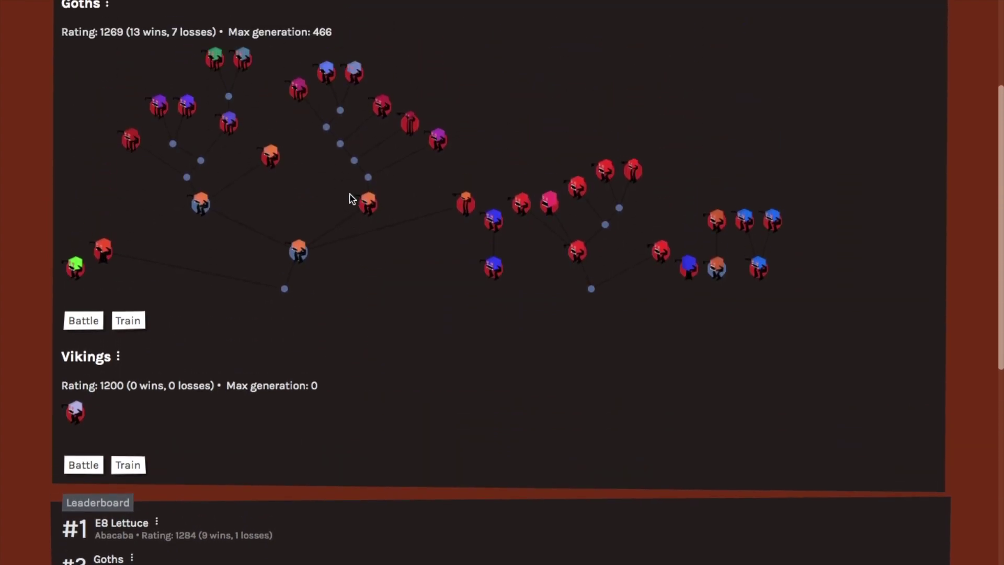
pyautogui.scroll(2, 32, 150)
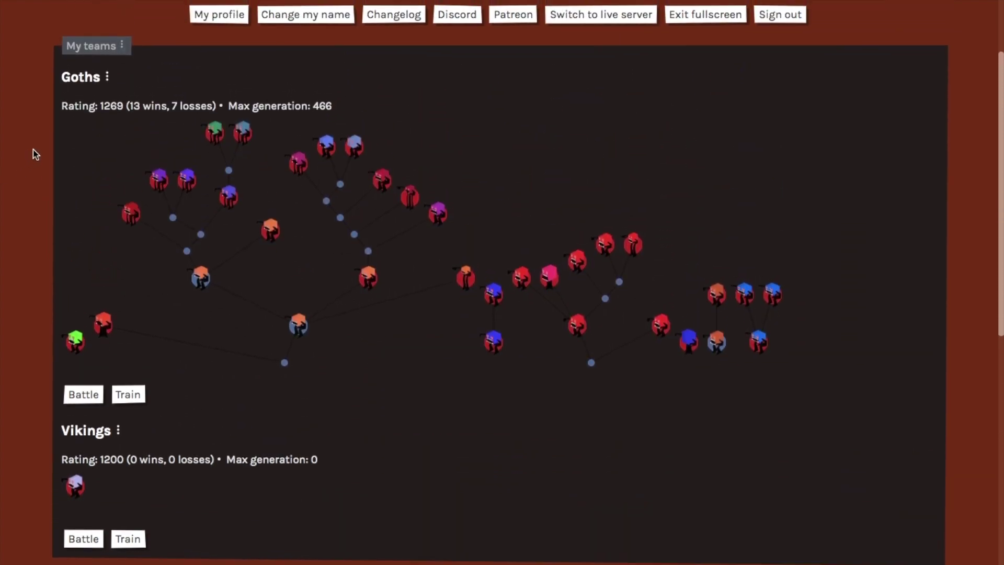
pyautogui.scroll(2, 33, 150)
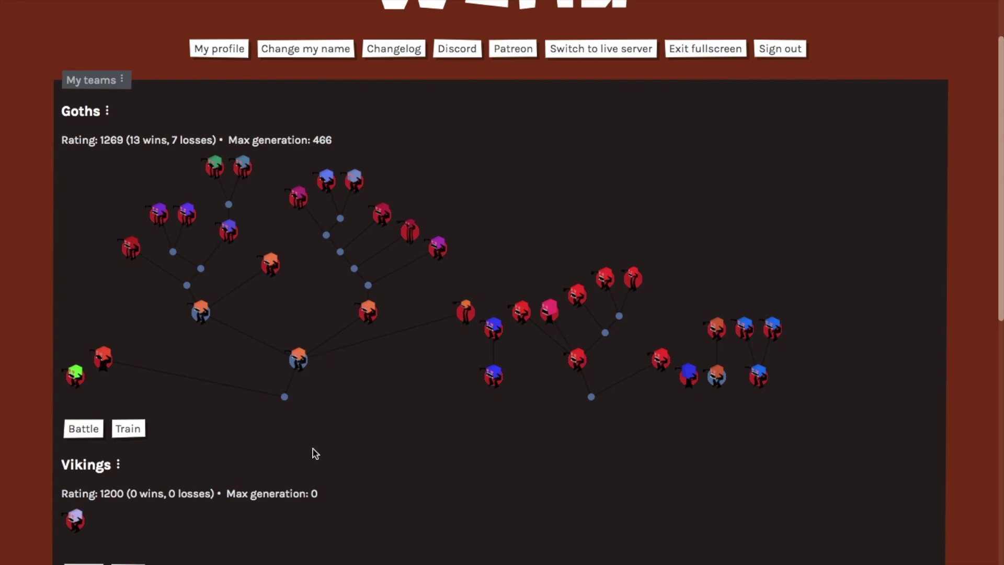
# Start a battle opponent search for the Goths team, which finds Leech Lettuce (record 1–2).
pyautogui.click(81, 428)
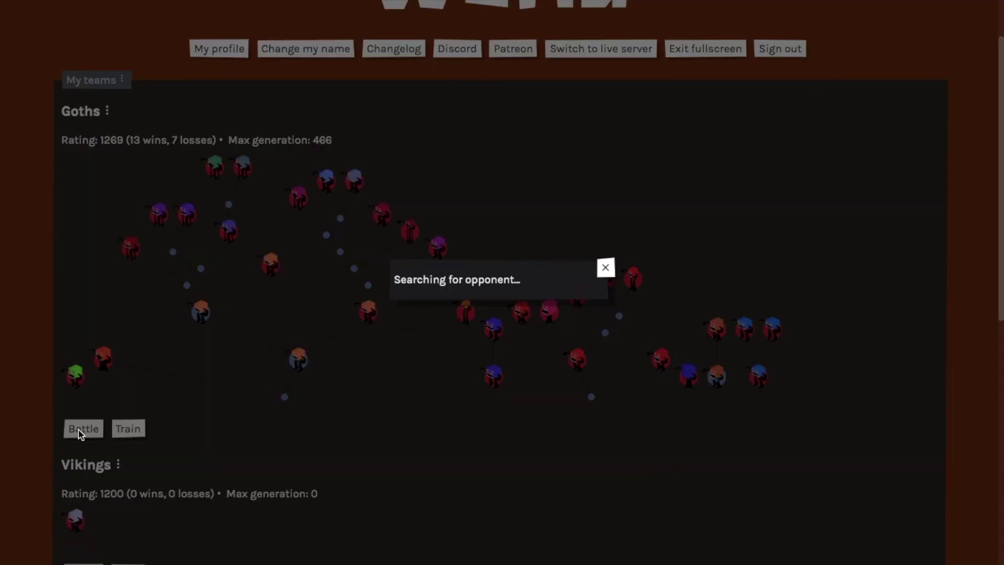